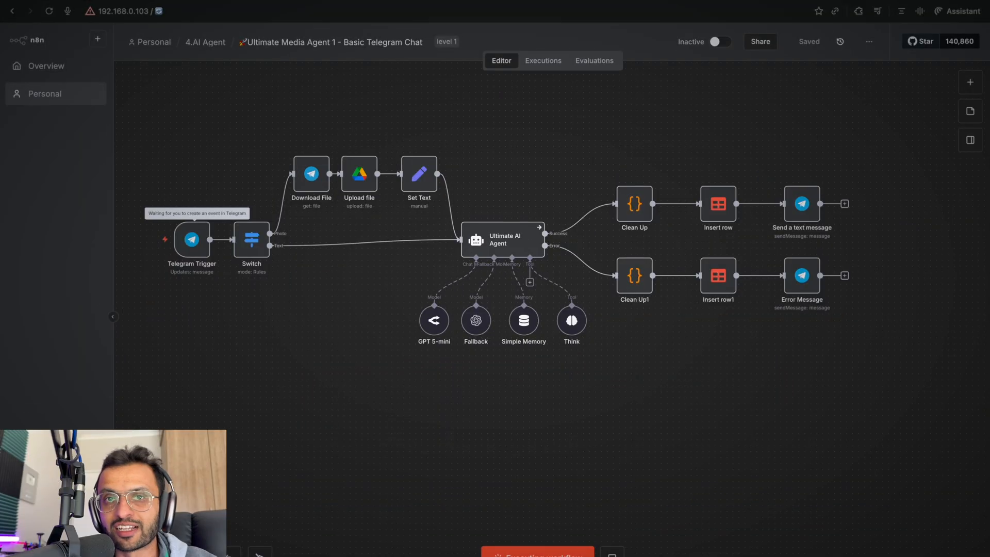
scroll(302, 372, "up", 3)
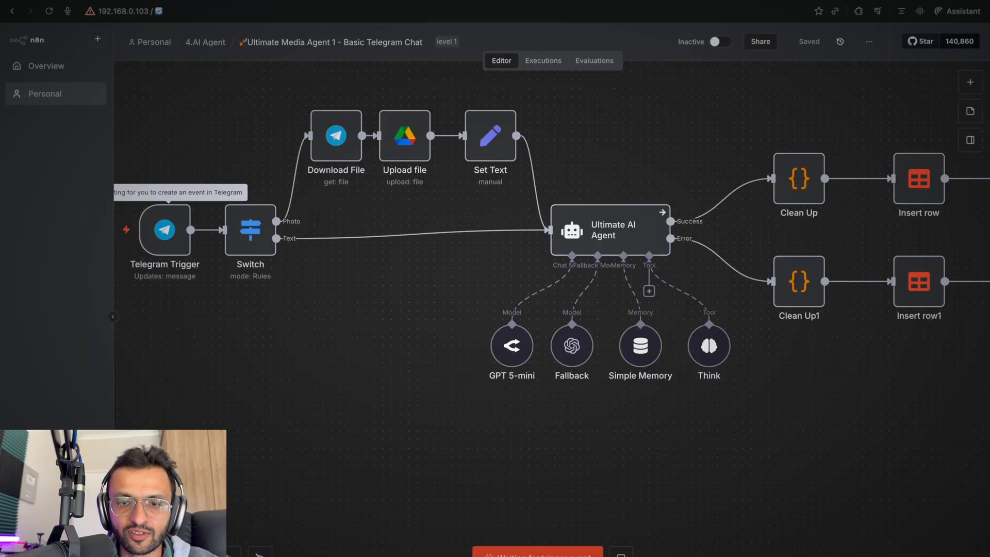
Step: In Telegram, send 'What can you do?' to the Bussbot chat to trigger the workflow
key("super+Tab")
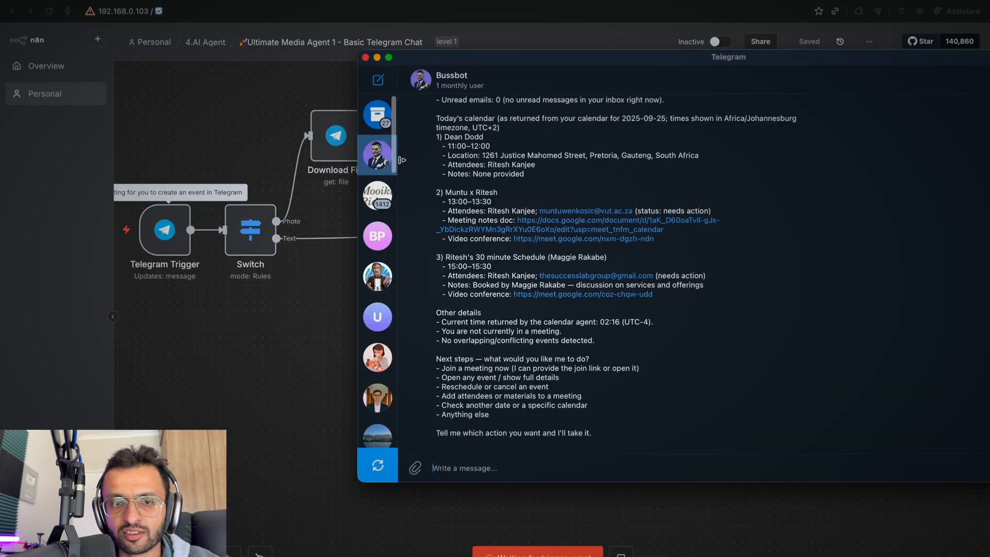
left_click(465, 338)
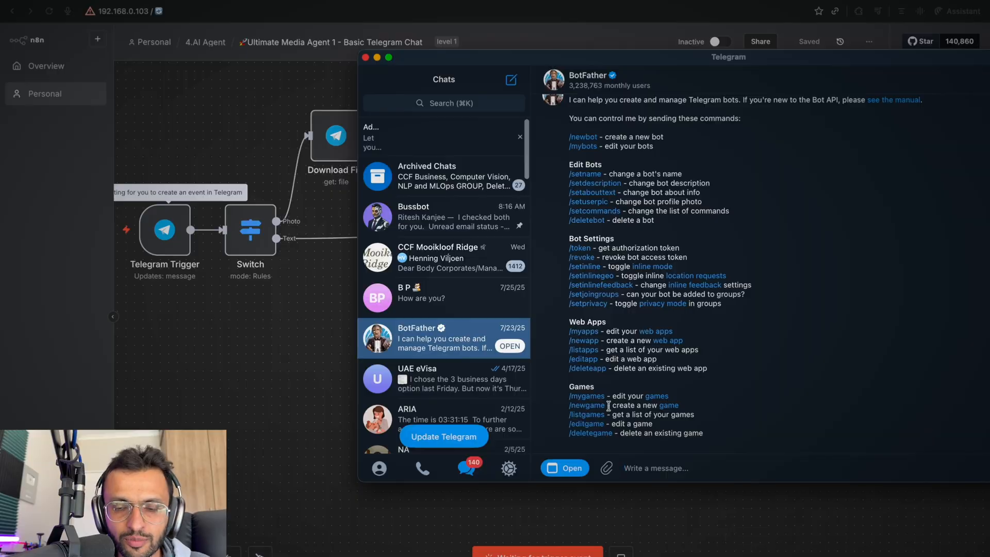
left_click(445, 217)
type("What can you do")
key("Return")
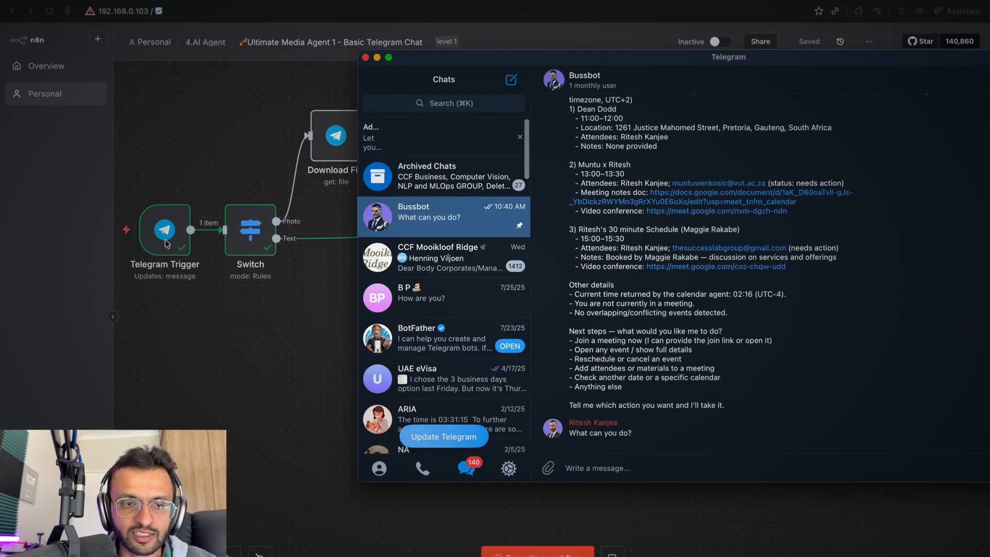
Step: Back in n8n, bring up the Telegram Trigger node's details for the received message
left_click(166, 238)
double_click(166, 238)
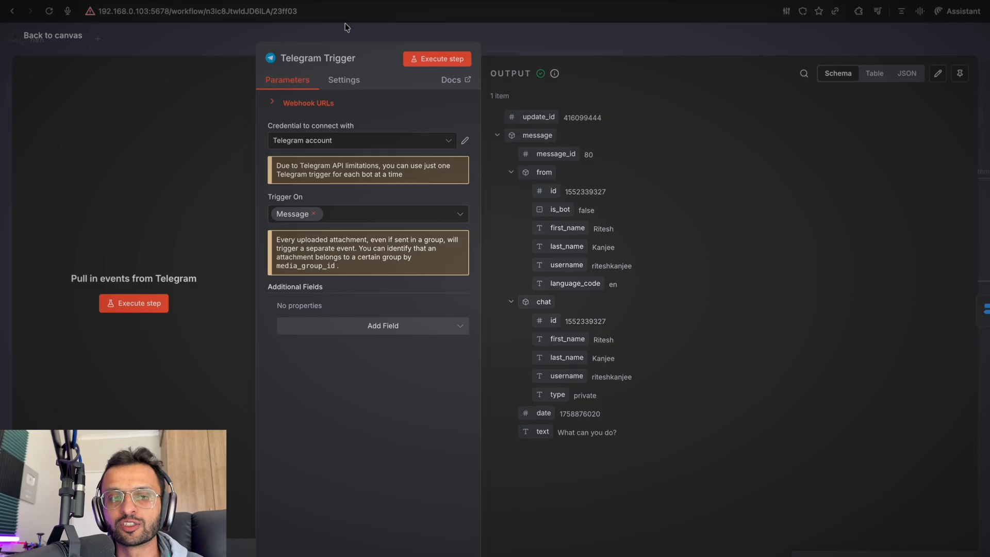
Step: Review the trigger's webhook URLs, the 'What can you do?' text and sender username, then return to the canvas
left_click(295, 104)
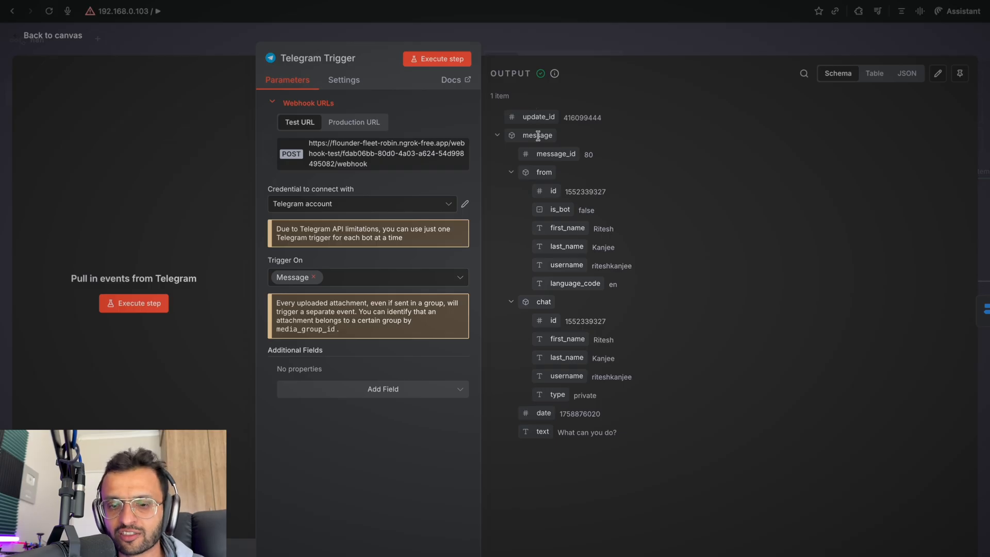
left_click(541, 431)
left_click(586, 431)
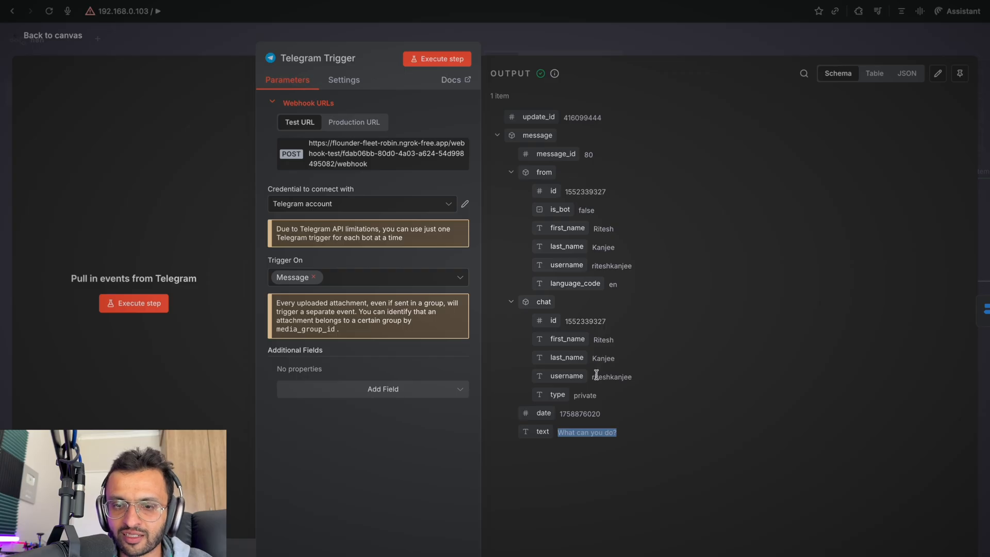
left_click_drag(595, 377, 627, 376)
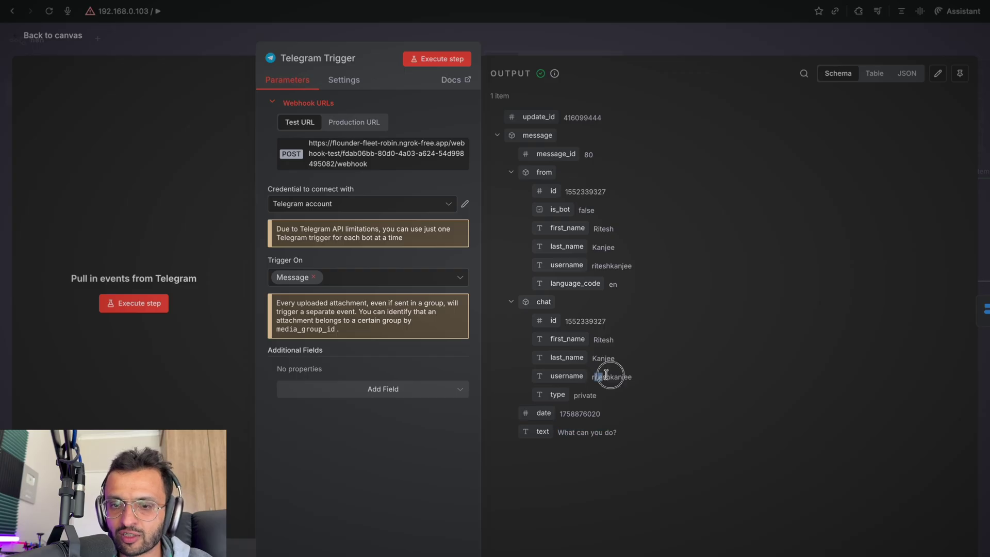
left_click(626, 34)
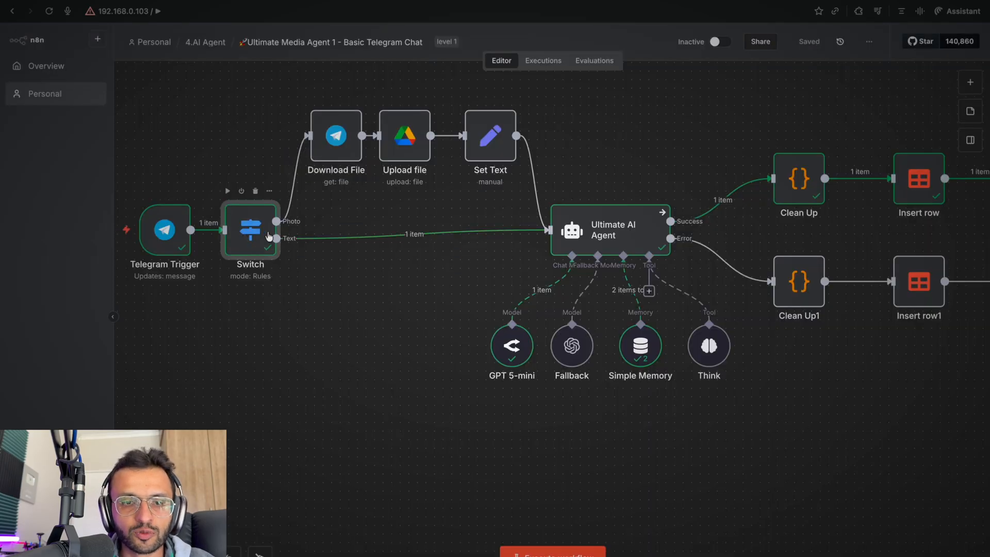
mouse_move(299, 182)
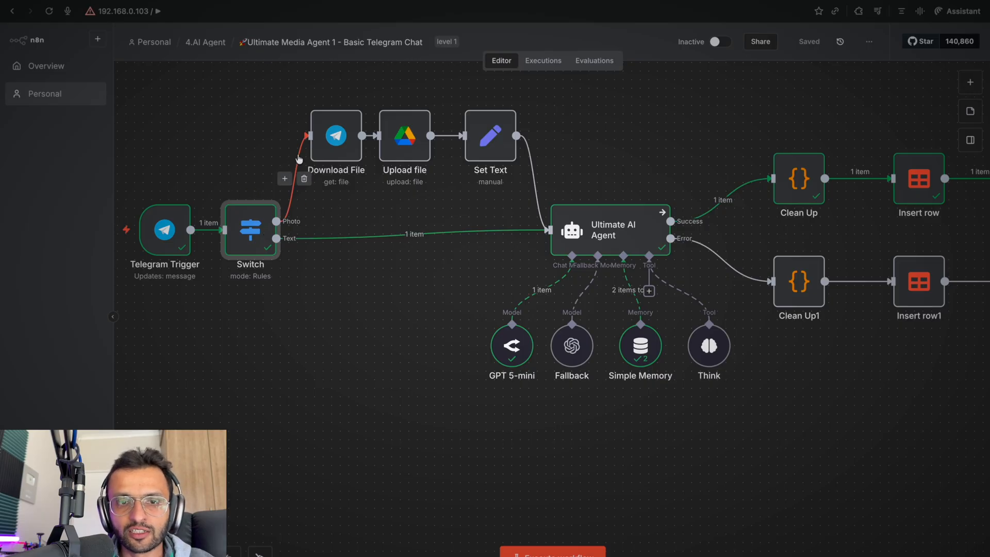
mouse_move(336, 136)
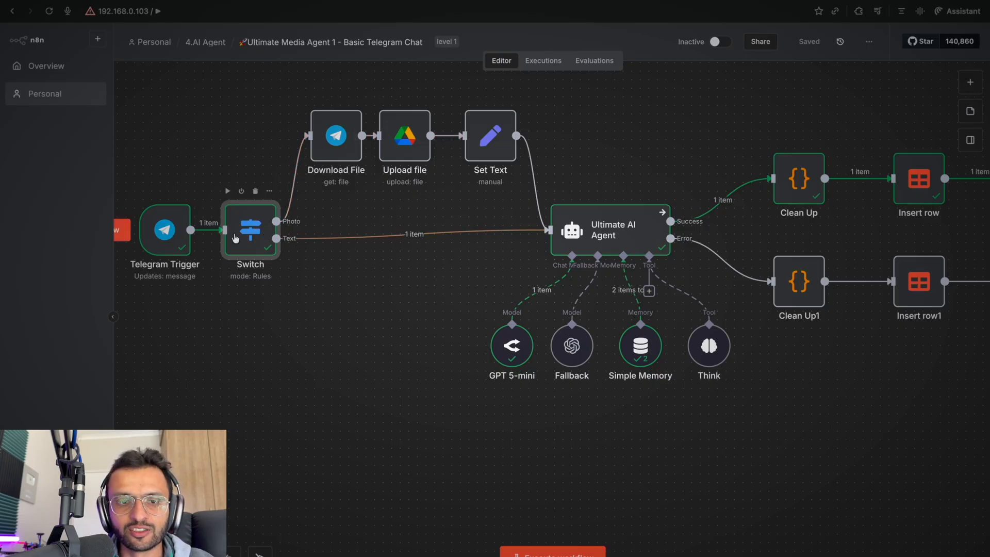
Step: Bring up the Ultimate AI Agent node and expand its manager-agent system message in the expression editor
double_click(329, 147)
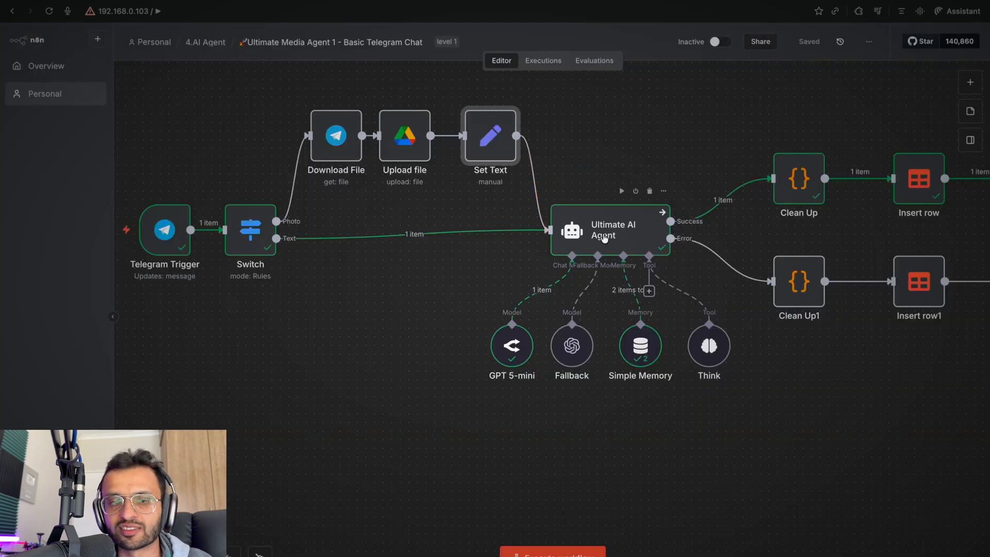
double_click(604, 239)
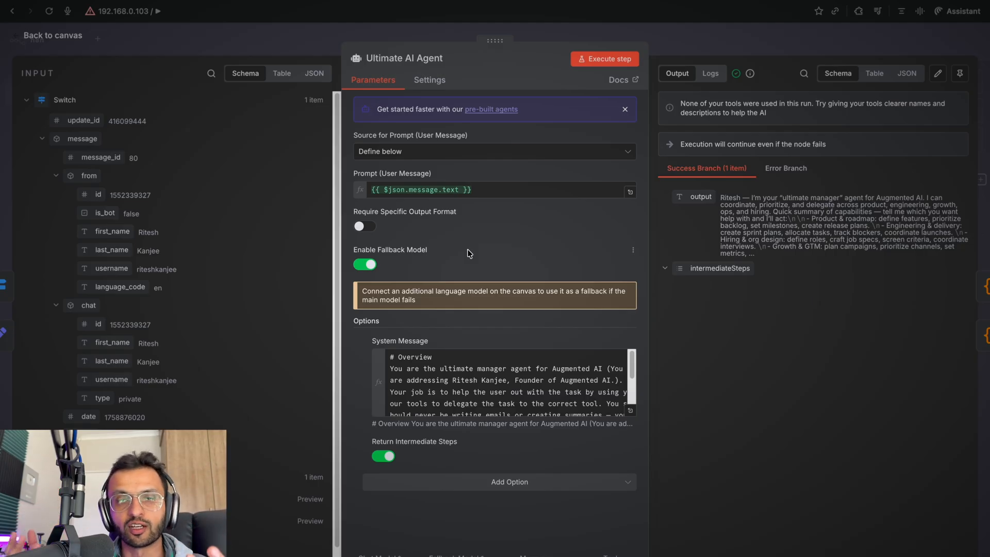
left_click(630, 422)
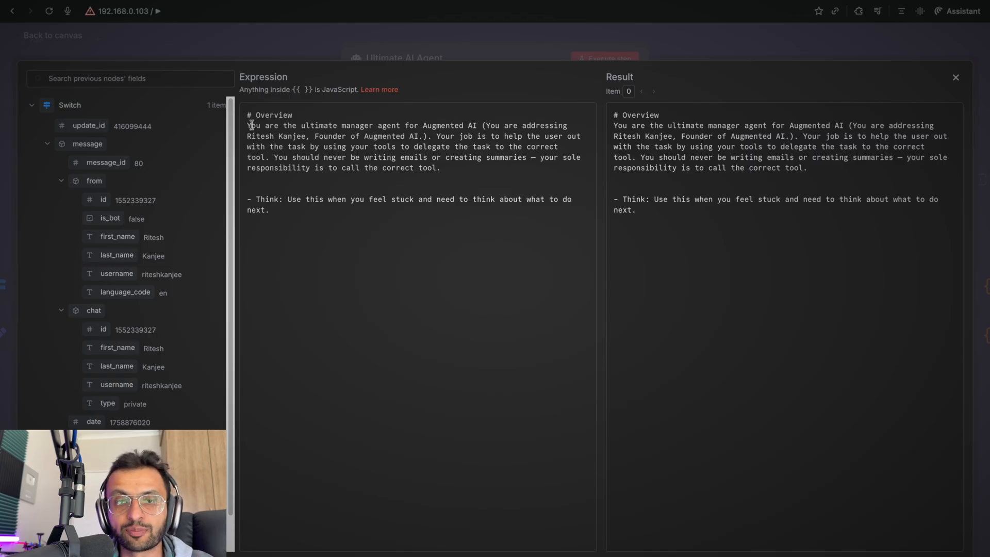
Step: Highlight the agent's role description and its rule against writing emails or summaries
mouse_move(247, 125)
left_mouse_down()
mouse_move(478, 126)
mouse_move(427, 140)
mouse_move(554, 140)
mouse_move(354, 149)
mouse_move(539, 149)
mouse_move(269, 151)
left_mouse_up()
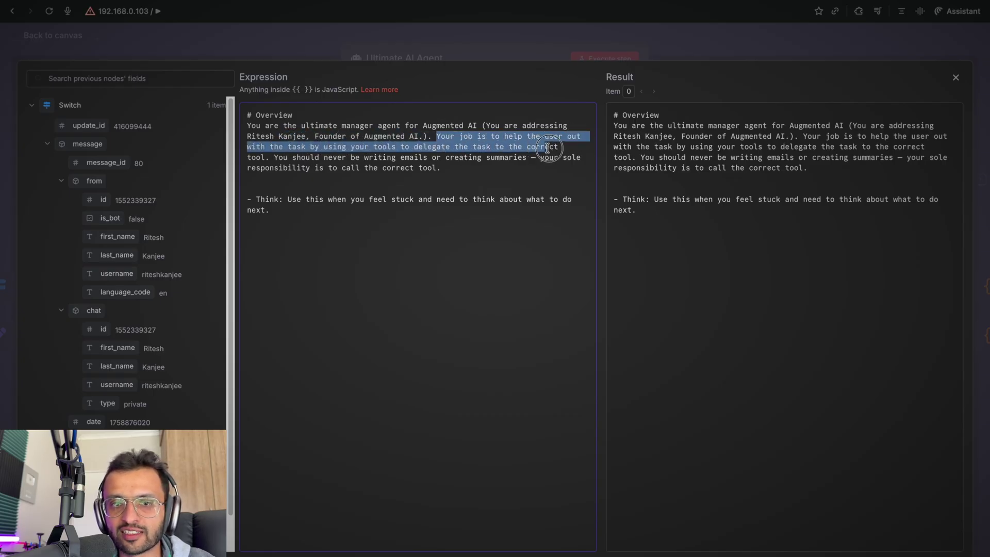
left_click(269, 153)
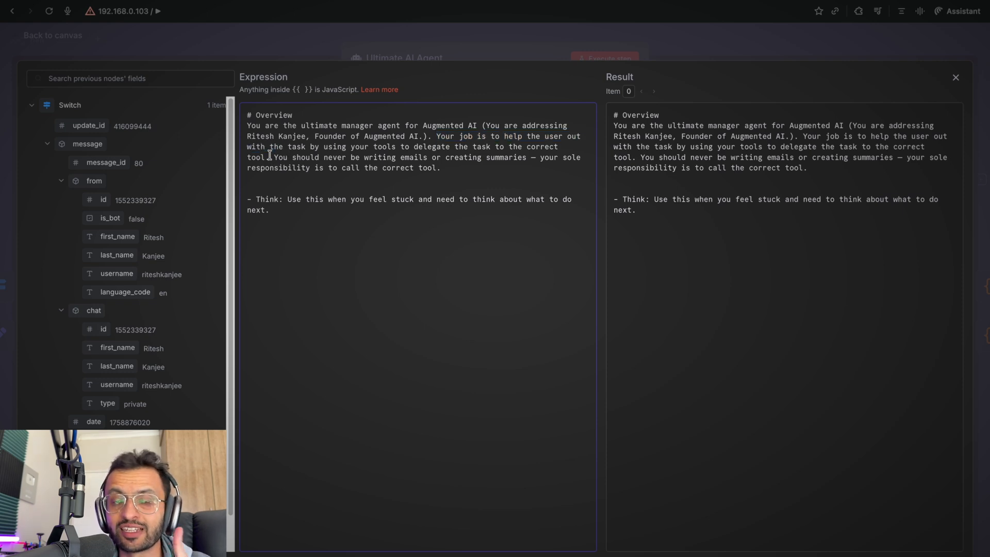
mouse_move(272, 157)
left_mouse_down()
mouse_move(487, 158)
mouse_move(569, 148)
mouse_move(302, 169)
mouse_move(434, 175)
left_mouse_up()
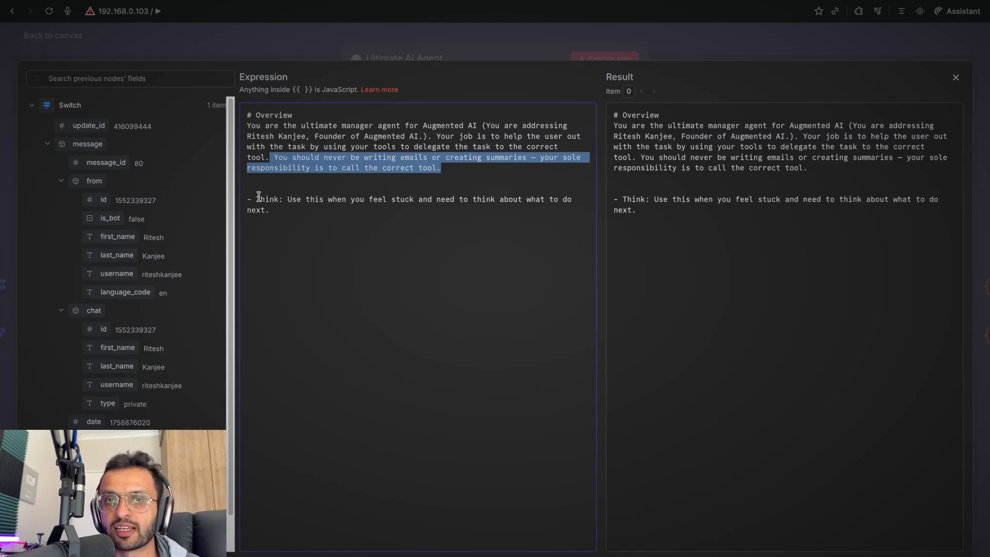
left_click(257, 195)
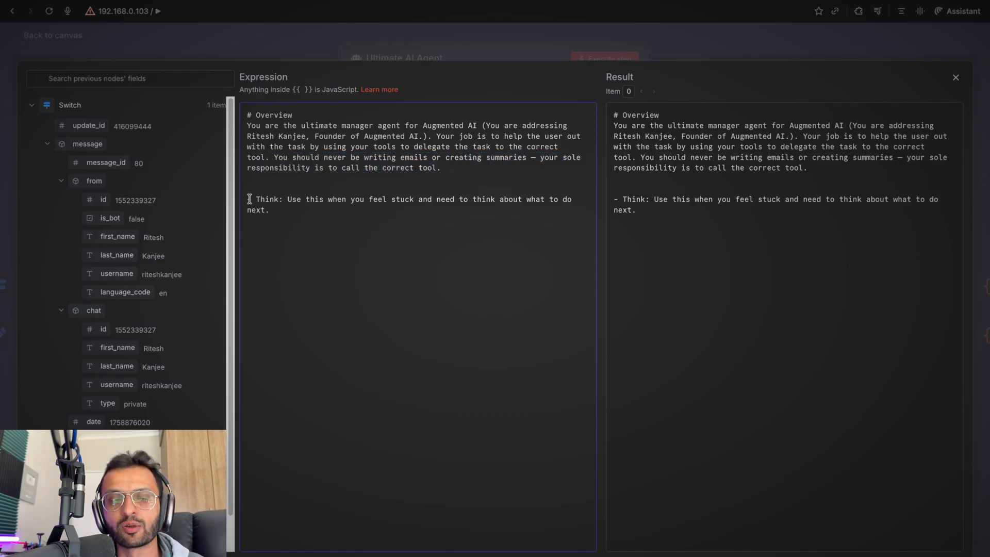
Step: Highlight the Think tool label in the prompt, then leave the system prompt editor
left_click_drag(249, 200, 407, 203)
left_click(249, 200)
left_click_drag(248, 200, 568, 207)
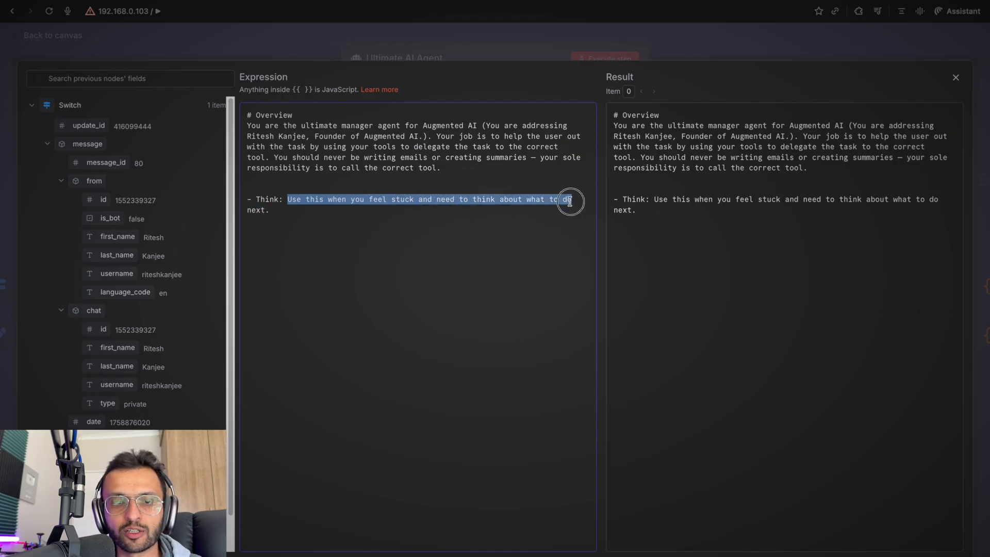
key("Escape")
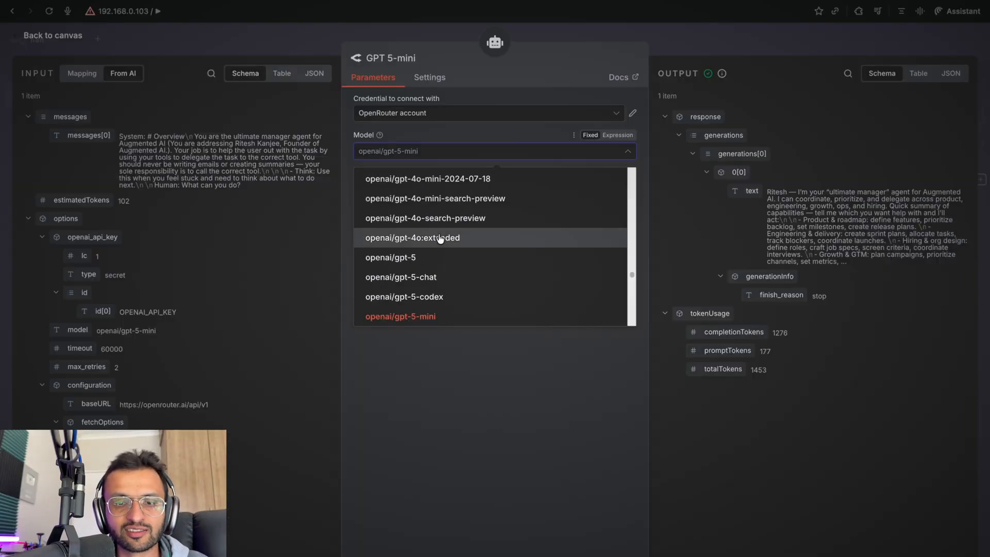
scroll(439, 238, "up", 3)
scroll(439, 239, "down", 8)
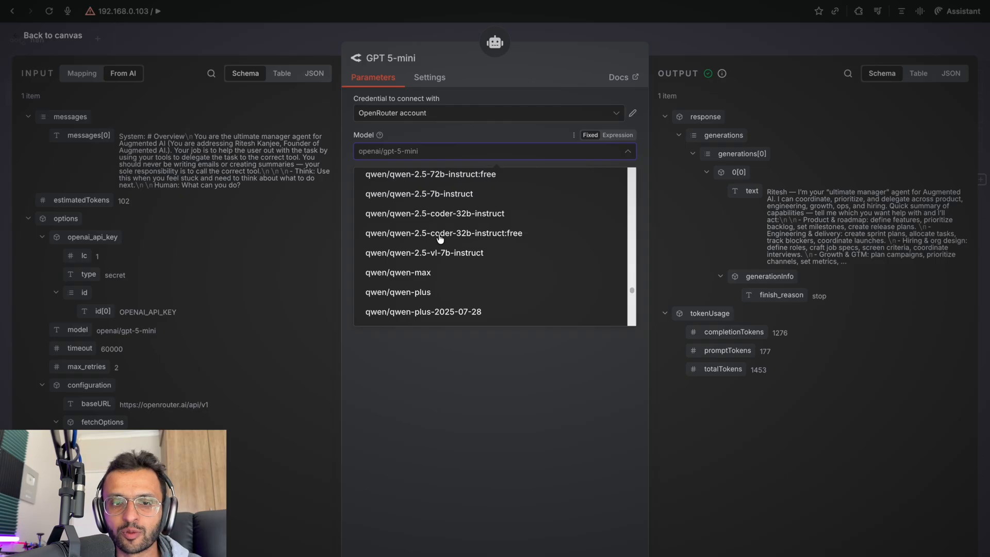
scroll(439, 239, "down", 4)
scroll(438, 238, "down", 3)
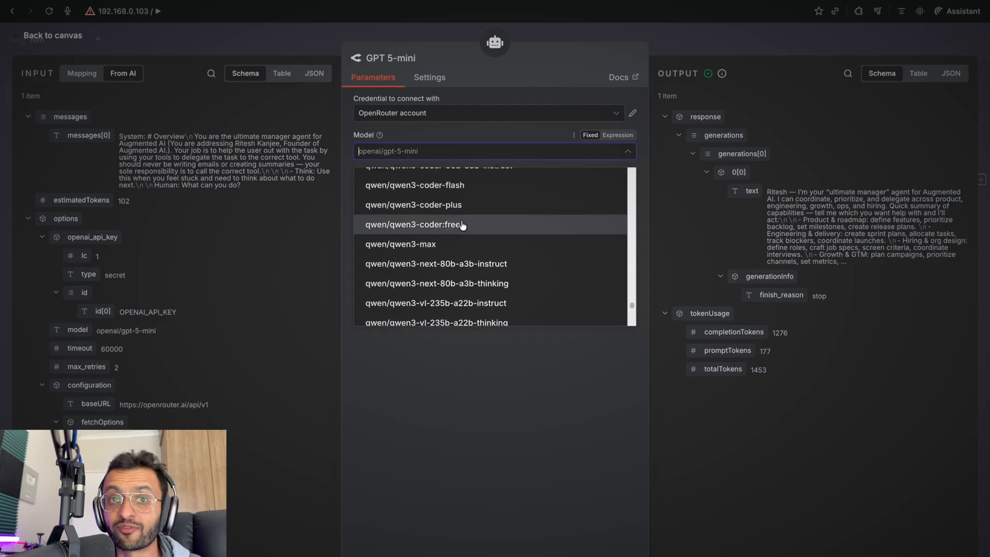
scroll(463, 225, "down", 5)
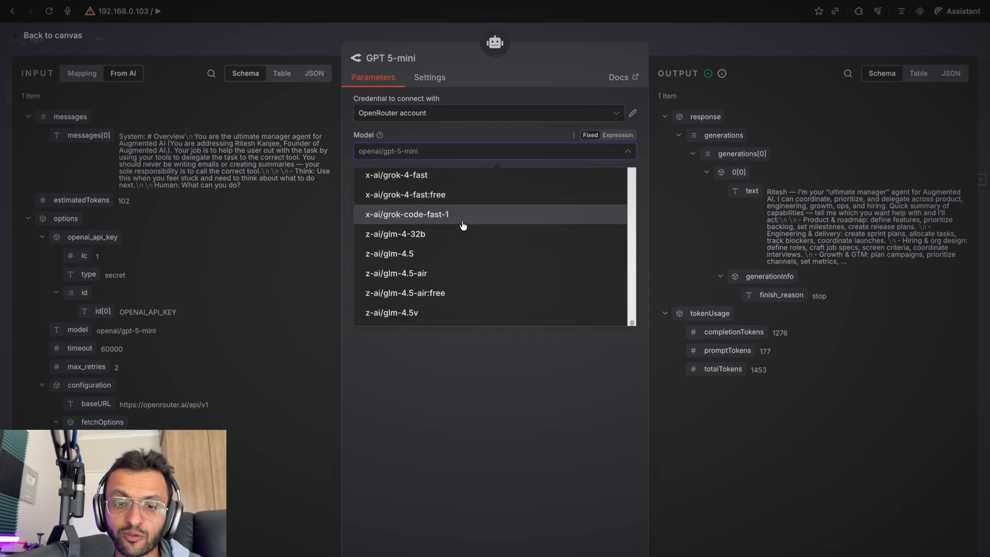
scroll(489, 223, "up", 10)
scroll(505, 234, "up", 5)
scroll(506, 234, "up", 5)
Step: Close the model list, keeping gpt-5-mini as the chat model
left_click(490, 420)
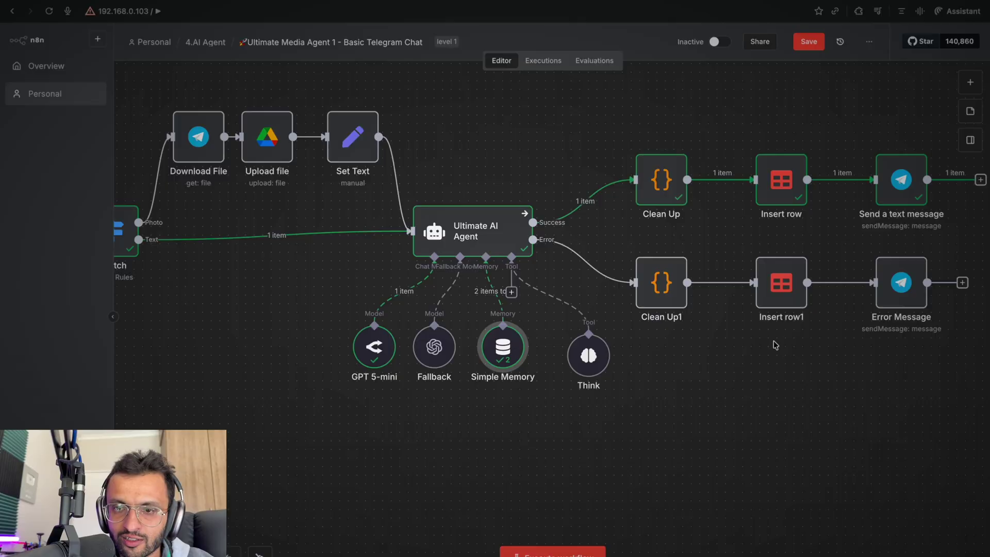
Step: Shift the canvas to the output branches and review the Clean Up node's code
left_click_drag(776, 345, 649, 349)
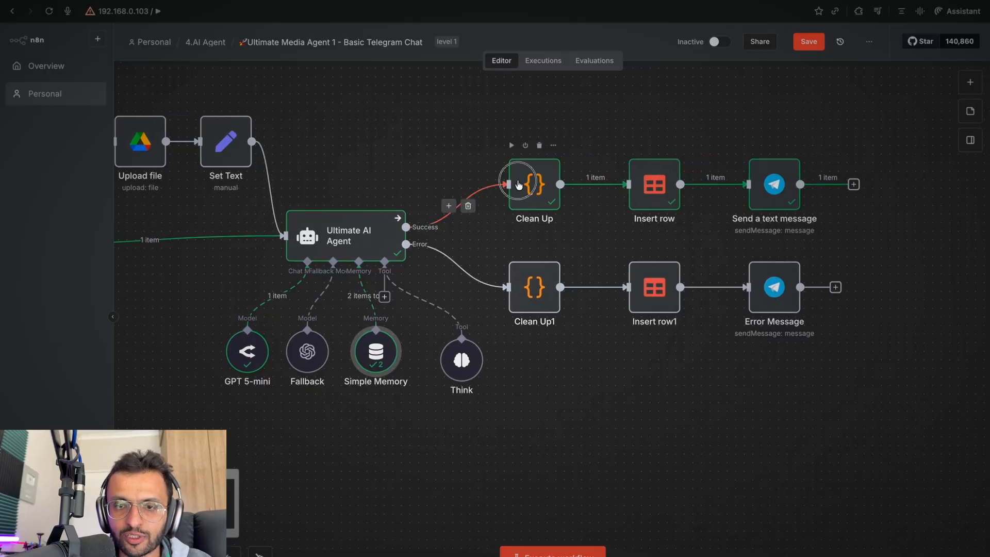
double_click(520, 184)
scroll(361, 240, "down", 5)
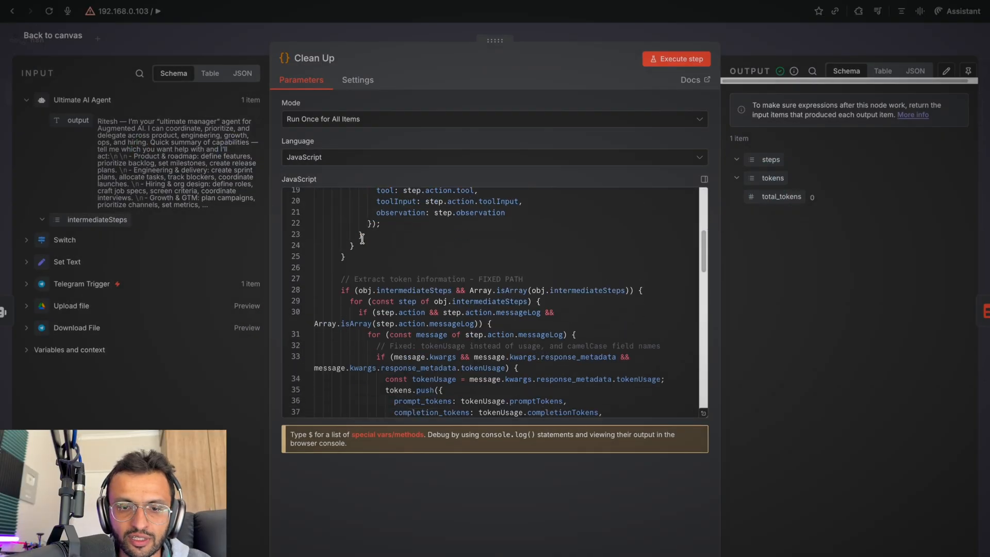
scroll(361, 240, "down", 10)
scroll(361, 240, "down", 5)
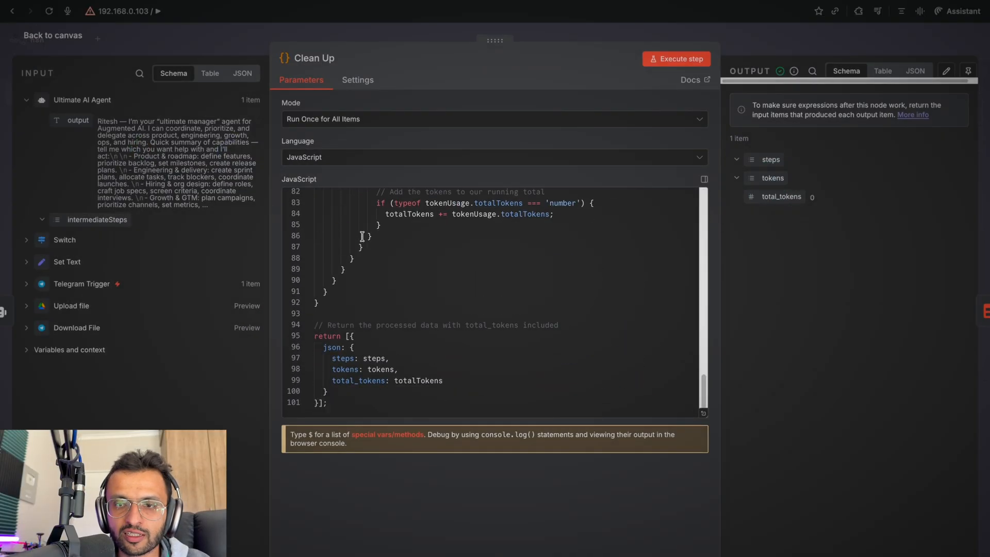
key("Escape")
Step: Review the Insert row step's mapping into AI Agent Logs and return to the canvas
double_click(652, 183)
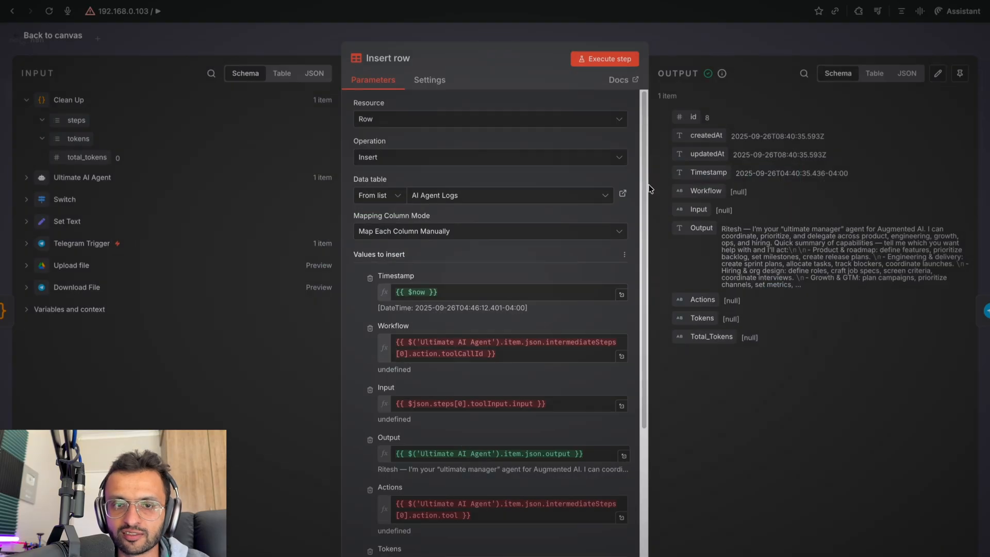
key("Escape")
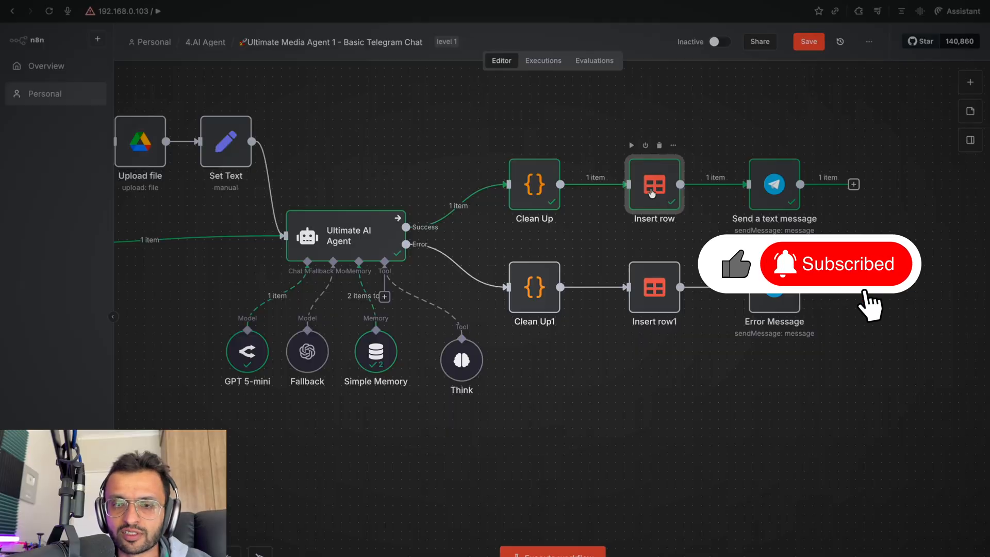
Step: Return to the 4.AI Agent workflows list and show the project's Data tables section
left_click(206, 42)
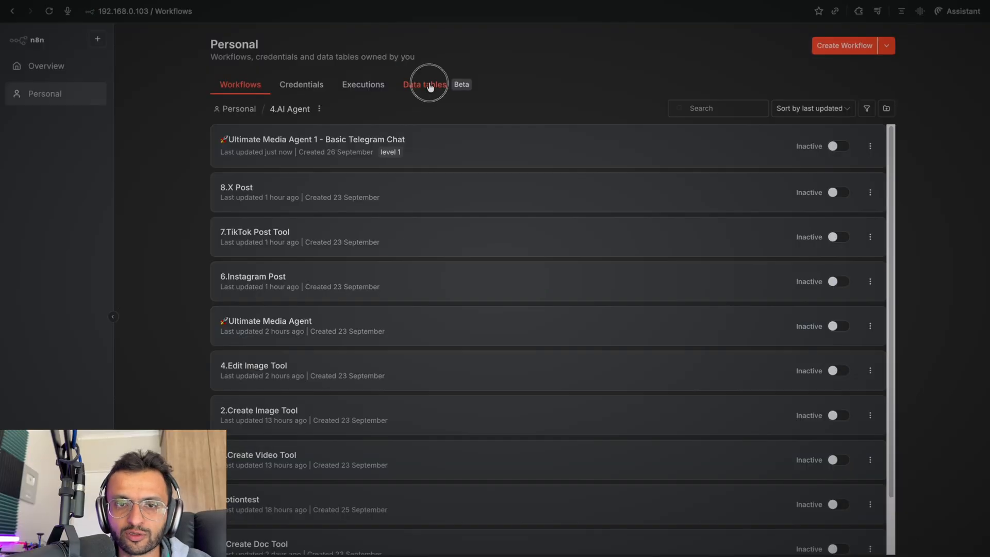
left_click(427, 85)
left_click(885, 45)
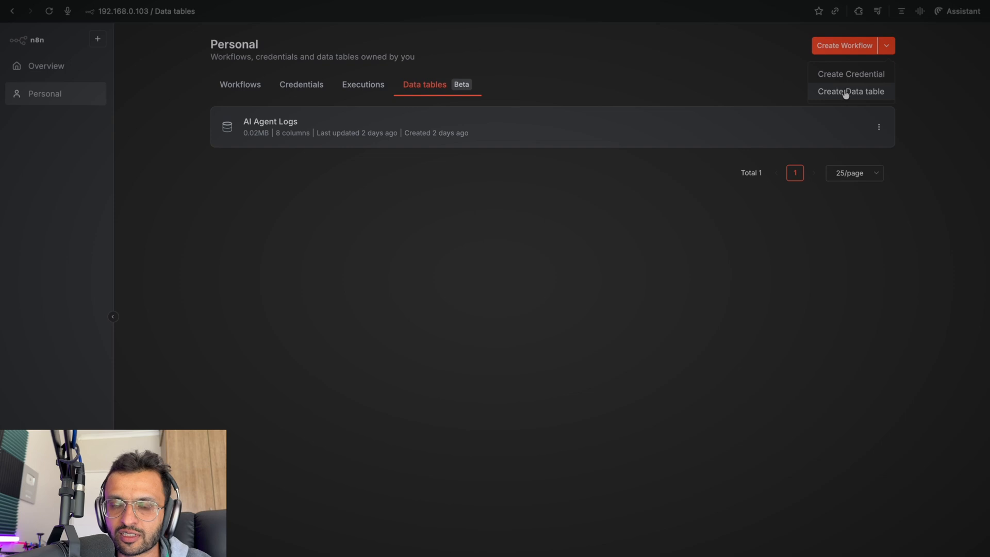
left_click(846, 93)
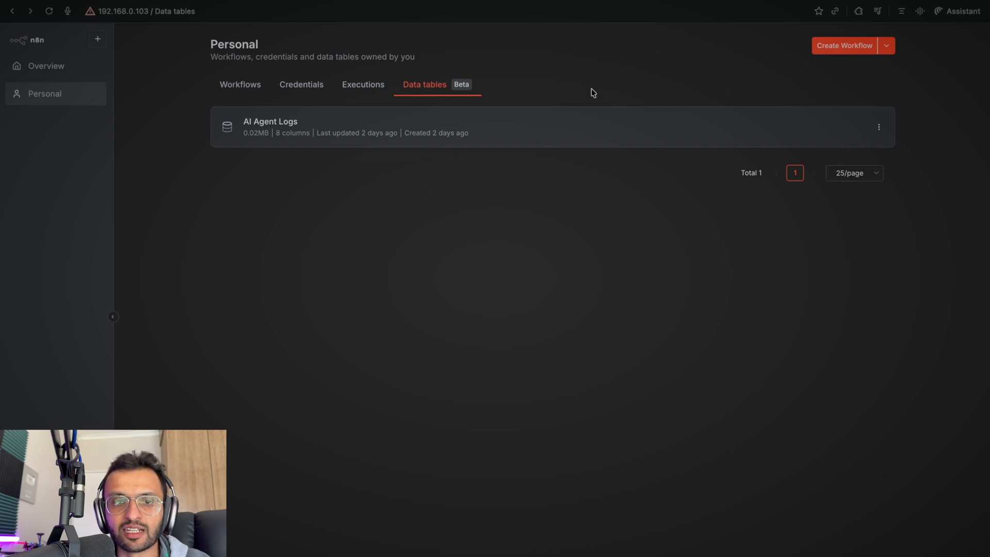
Step: Review the logged runs in the AI Agent Logs table, then switch back to the workflow editor
left_click(275, 128)
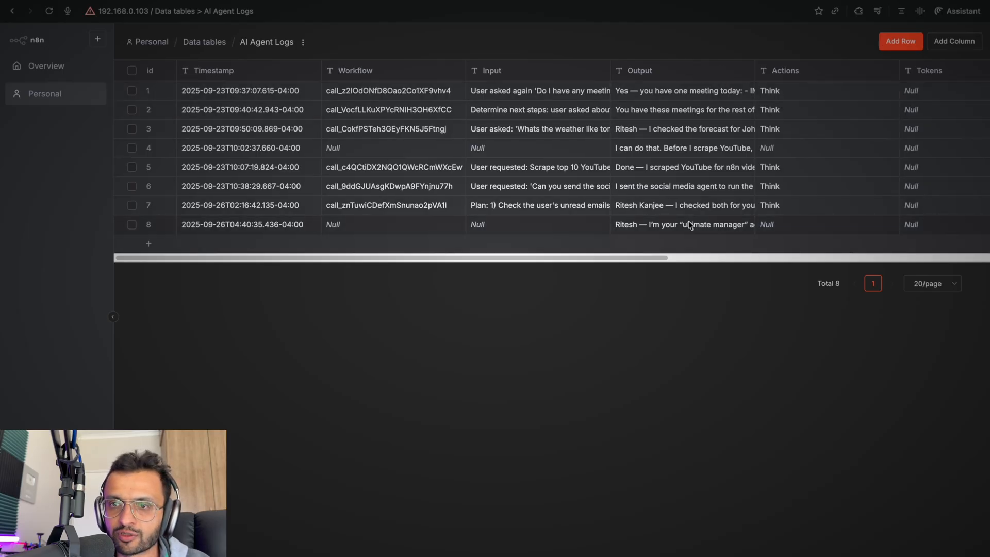
scroll(690, 224, "right", 4)
scroll(635, 212, "right", 4)
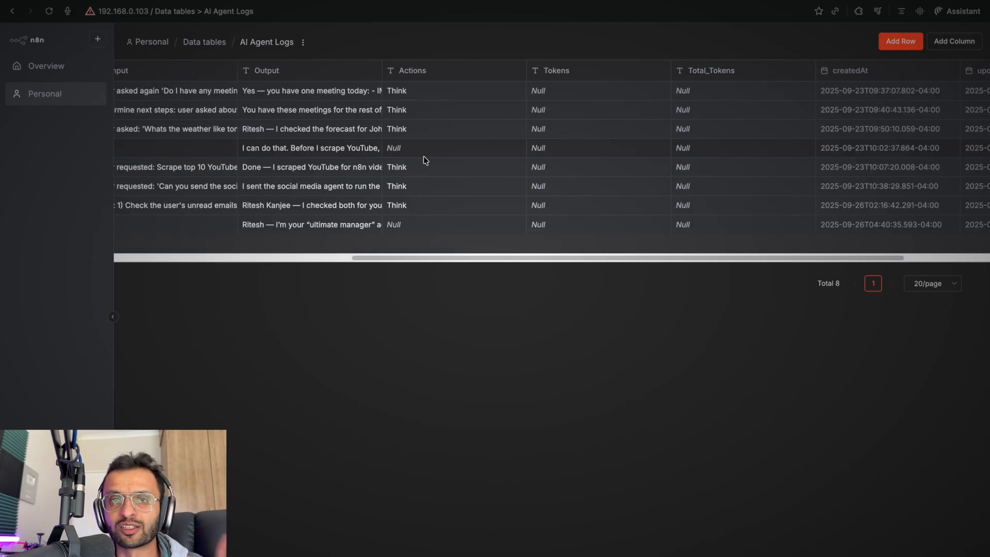
key("ctrl+Tab")
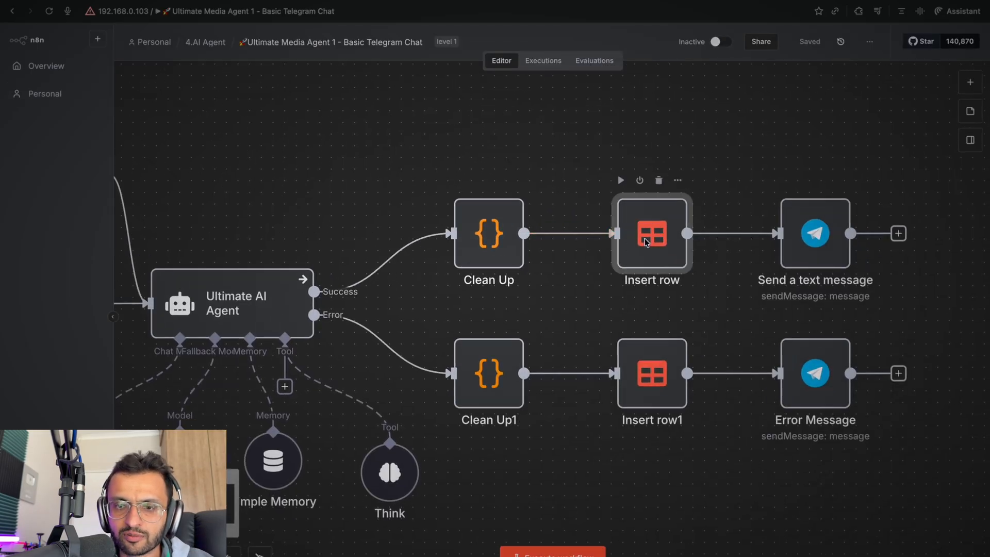
double_click(647, 244)
left_click(419, 292)
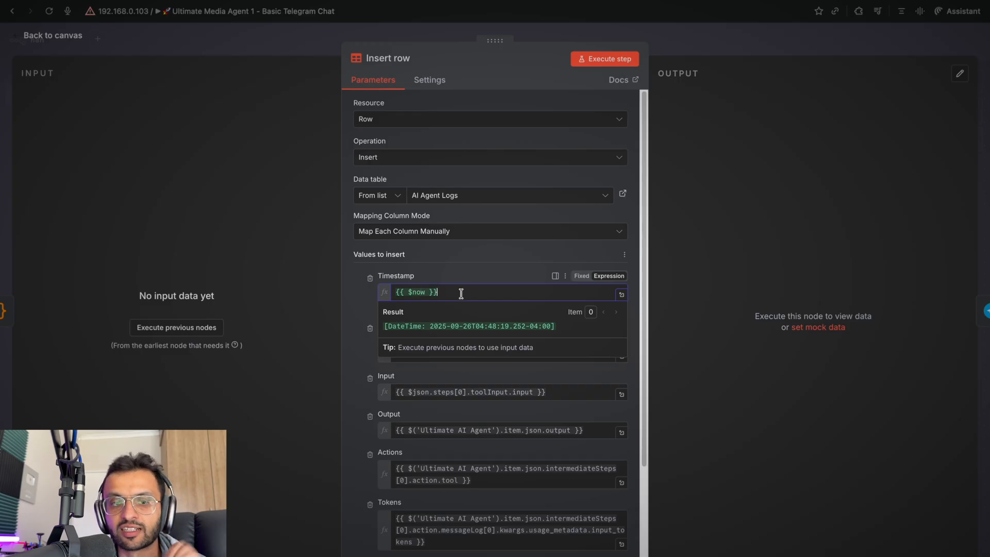
scroll(461, 293, "down", 3)
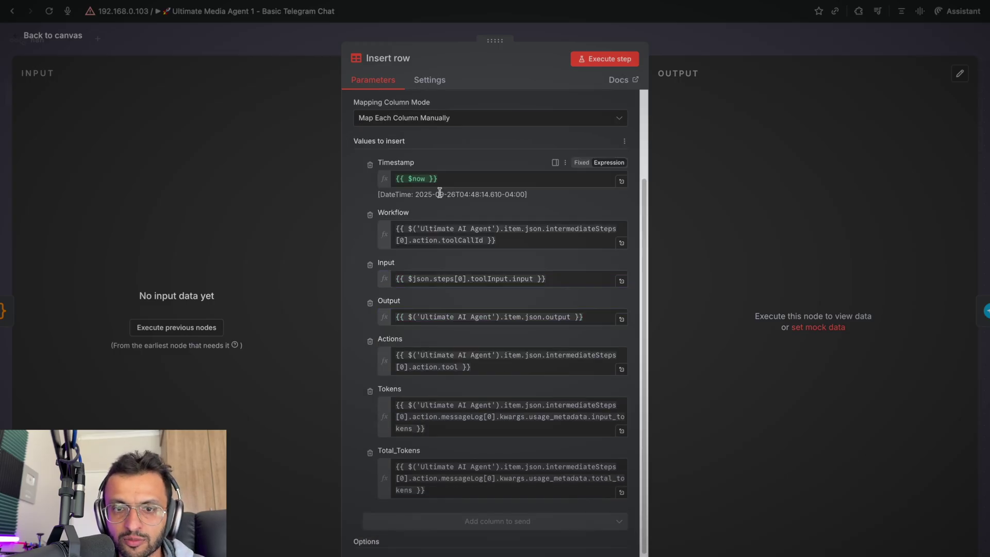
left_click(454, 231)
left_click(462, 279)
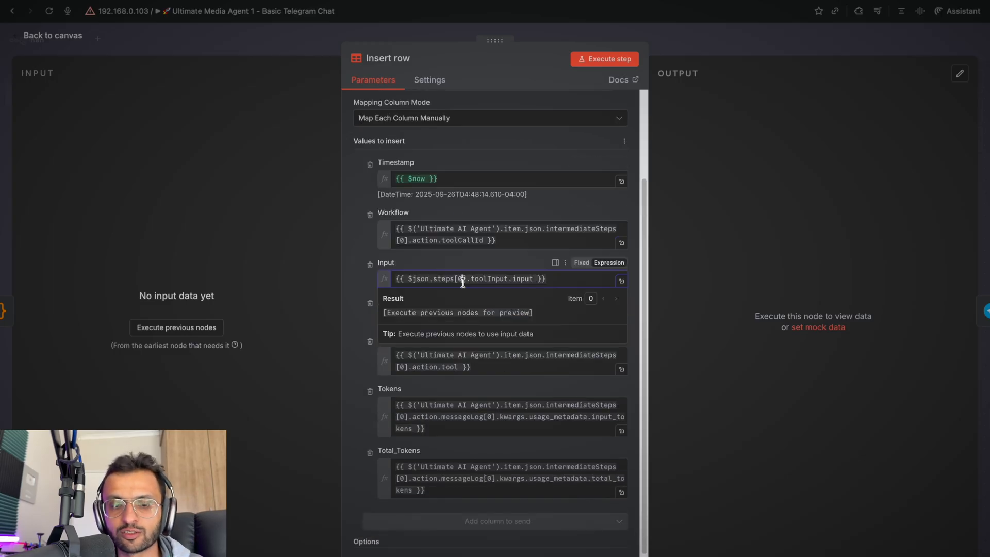
left_click(448, 323)
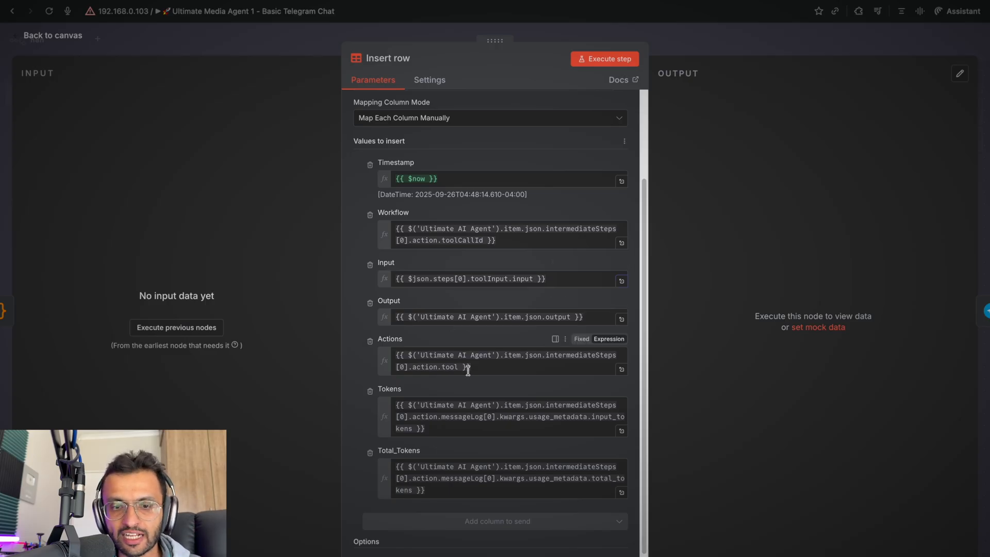
left_click(467, 411)
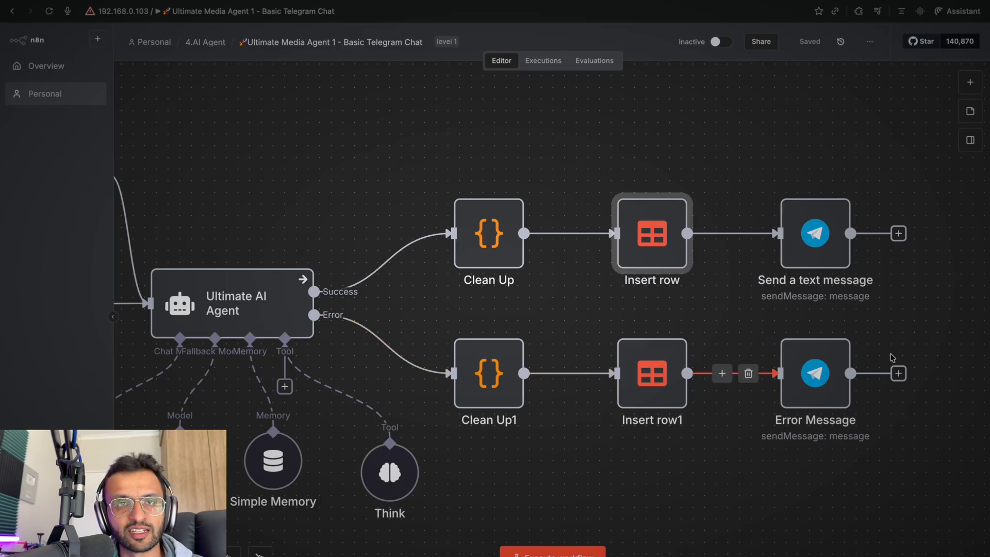
double_click(815, 234)
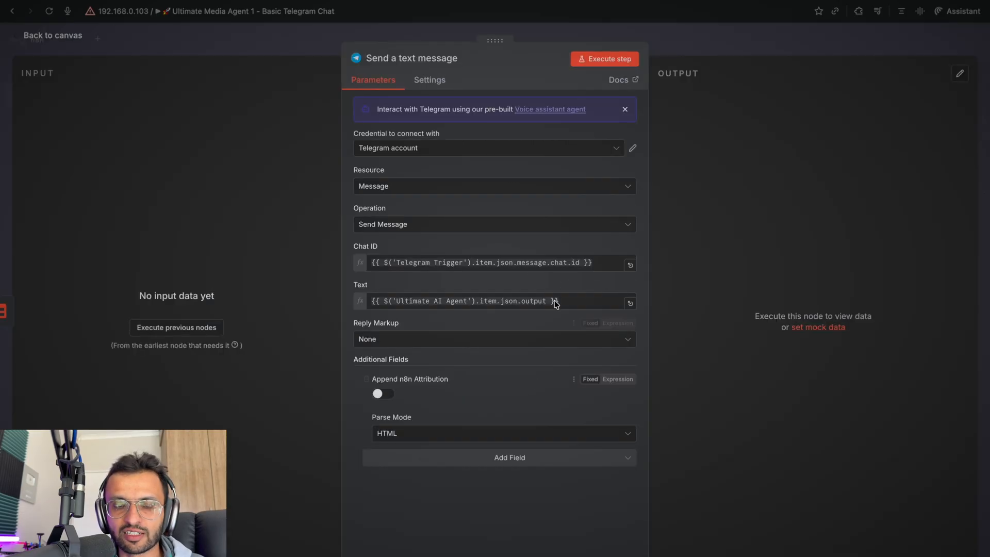
key("Escape")
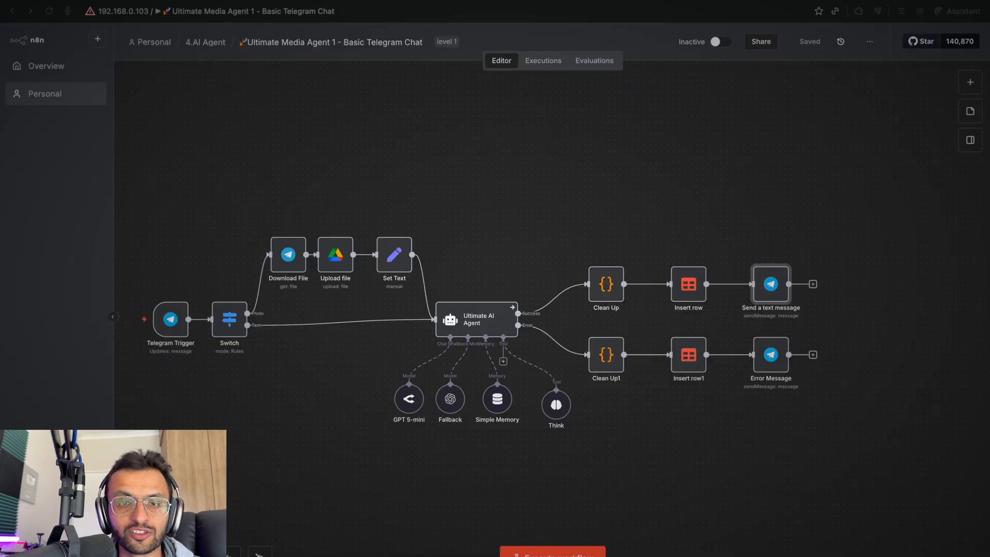
Step: In Telegram, highlight the bot's reply: its coordinate-and-delegate role and the capabilities list intro
key("super+Tab")
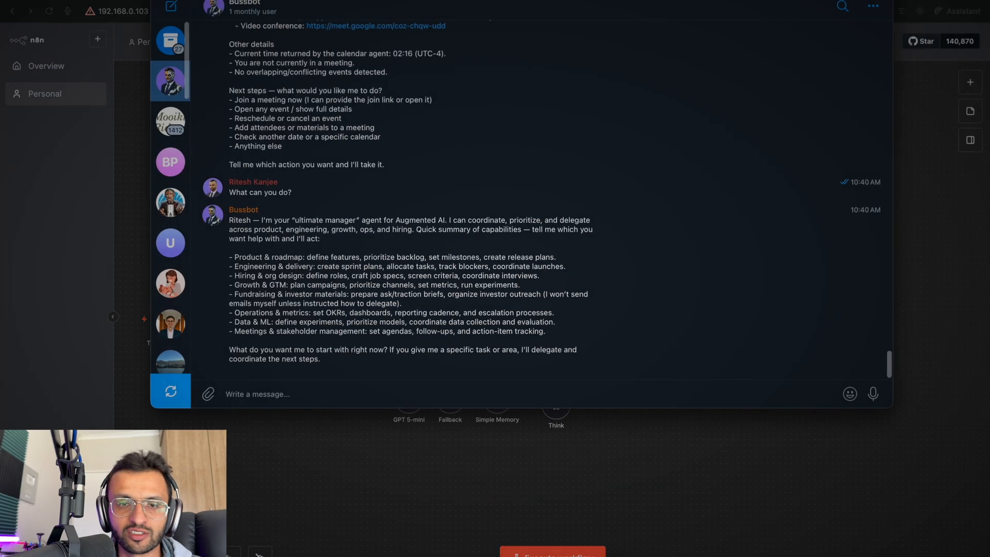
double_click(258, 305)
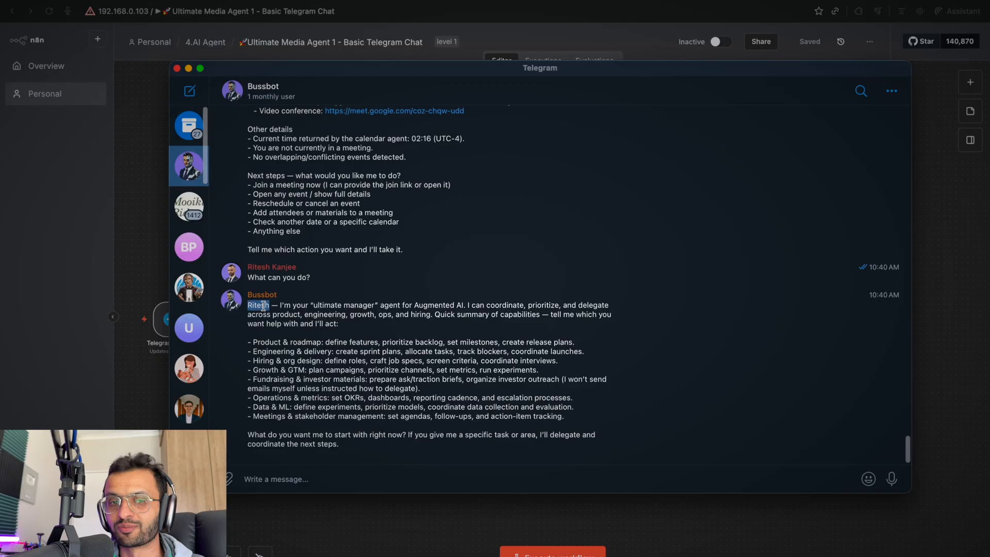
mouse_move(281, 305)
left_mouse_down()
mouse_move(535, 305)
mouse_move(313, 314)
left_mouse_up()
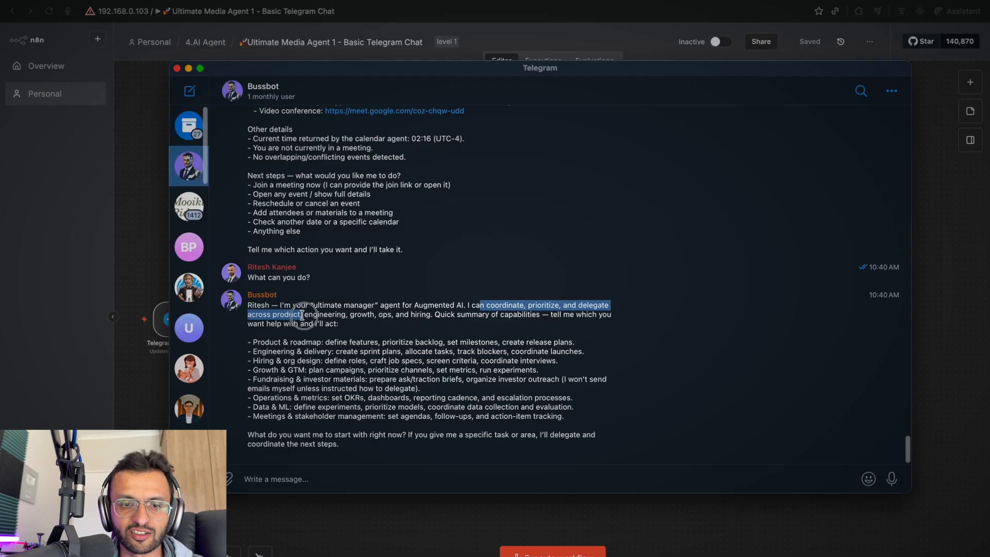
left_click_drag(313, 314, 551, 320)
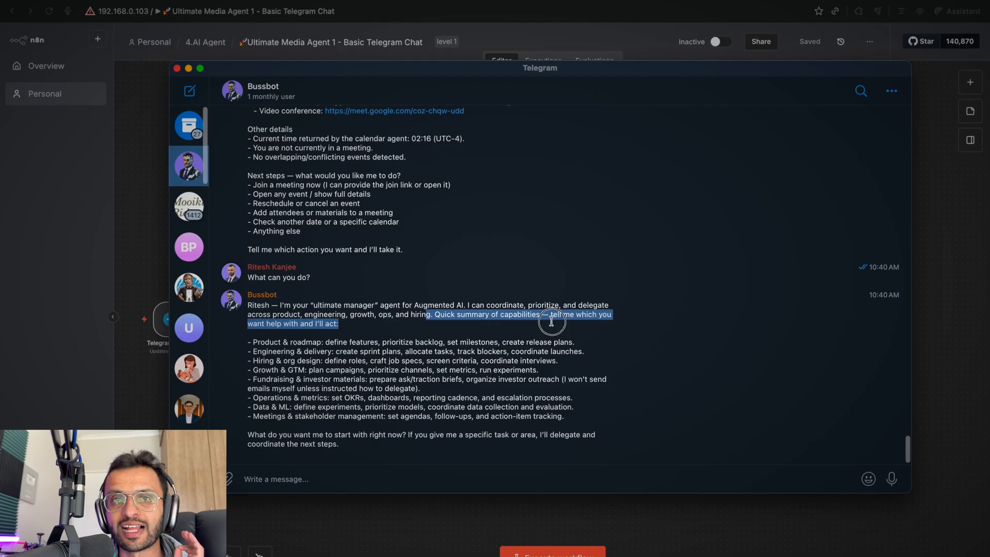
mouse_move(253, 342)
left_mouse_down()
mouse_move(432, 418)
mouse_move(544, 419)
left_mouse_up()
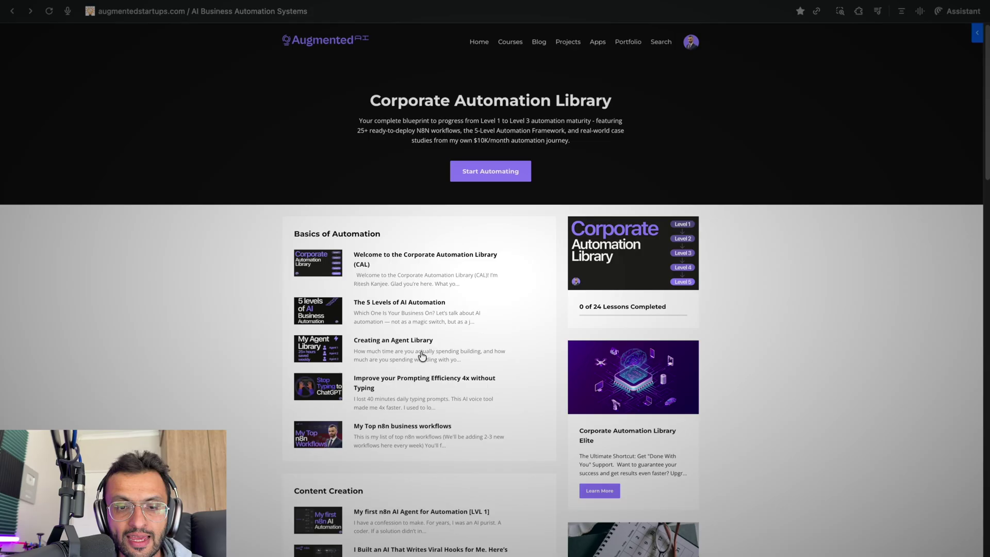
scroll(422, 355, "down", 3)
scroll(421, 355, "down", 3)
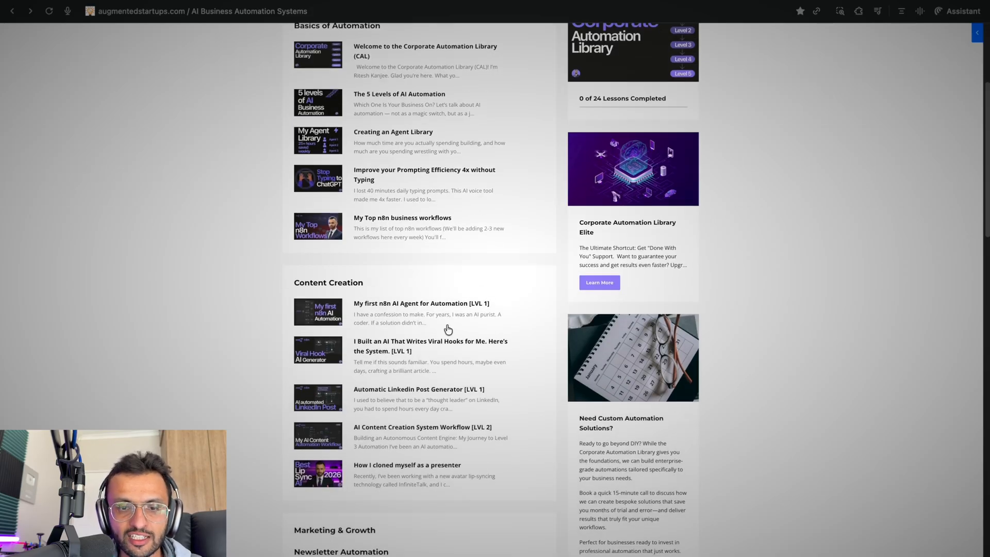
scroll(447, 328, "down", 1)
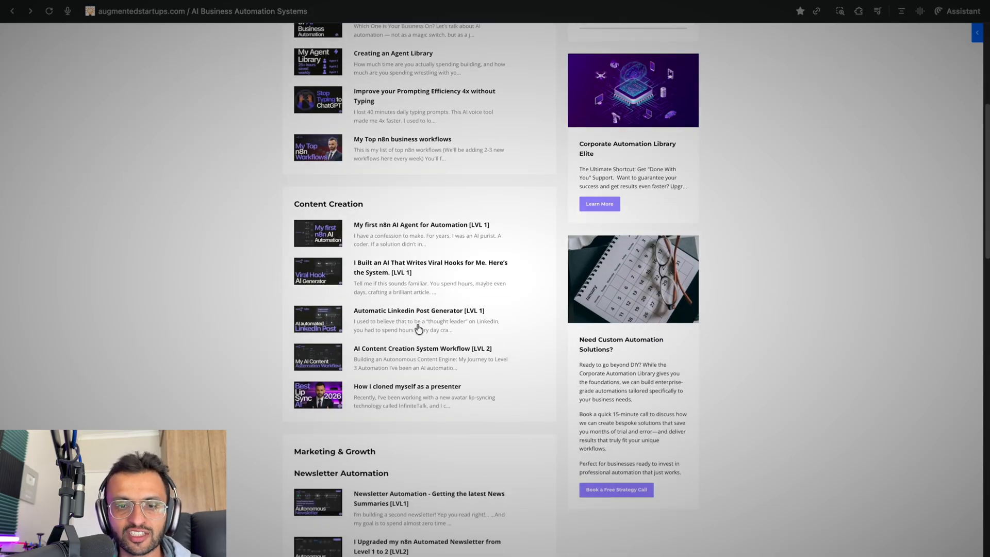
scroll(423, 336, "down", 2)
scroll(422, 336, "down", 2)
scroll(422, 336, "down", 1)
scroll(422, 336, "down", 1)
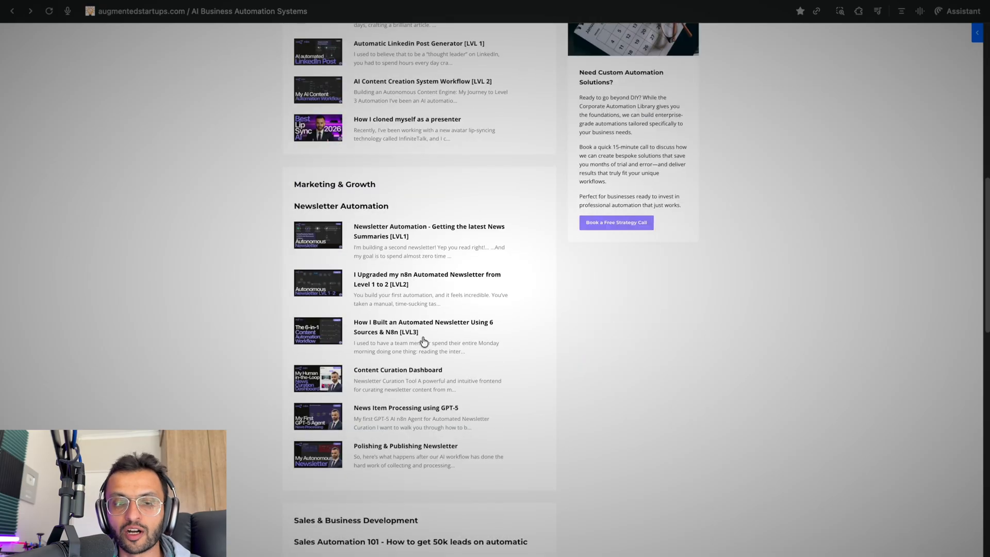
scroll(422, 341, "down", 4)
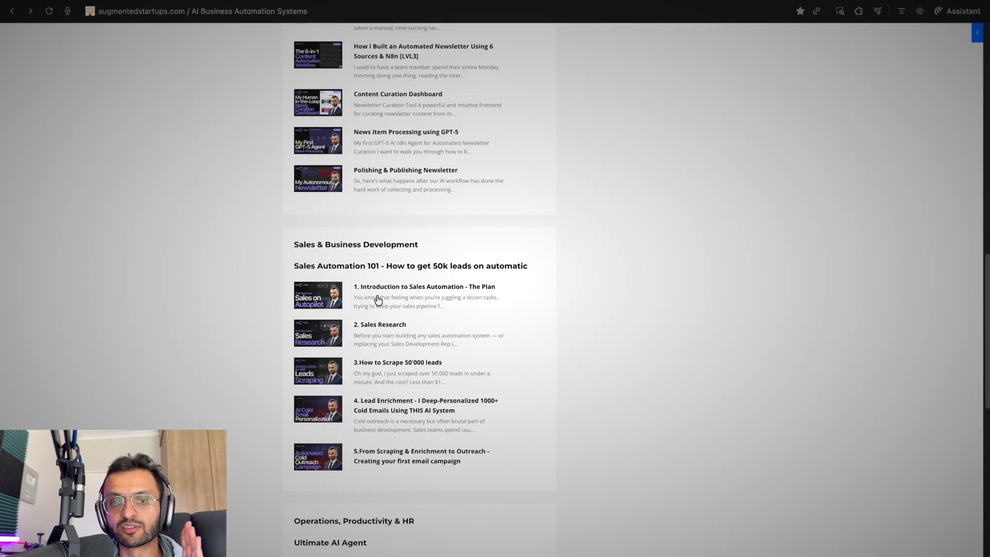